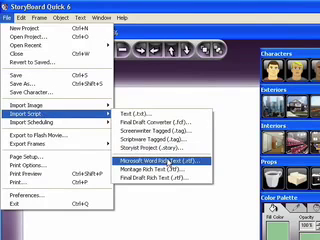
Import the Final Draft (.fcf) script so its captions fill the storyboard frames
{"action": "left_click", "coordinate": [165, 160]}
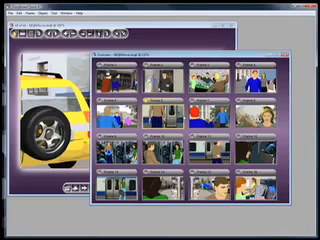
Turn on caption display beneath each frame in the Overview window
{"action": "right_click", "coordinate": [185, 110]}
{"action": "left_click", "coordinate": [200, 158]}
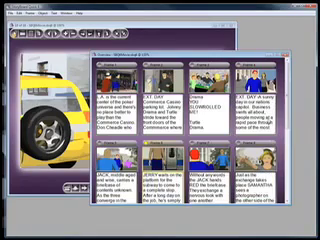
{"action": "scroll", "coordinate": [185, 130], "scroll_direction": "down", "scroll_amount": 3}
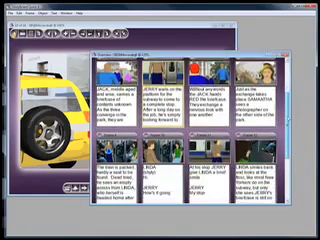
{"action": "scroll", "coordinate": [185, 130], "scroll_direction": "down", "scroll_amount": 3}
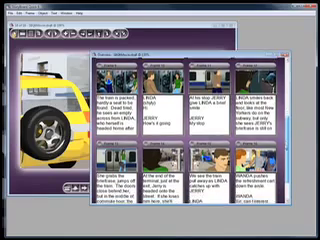
{"action": "scroll", "coordinate": [185, 130], "scroll_direction": "down", "scroll_amount": 2}
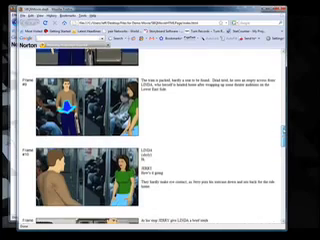
{"action": "scroll", "coordinate": [160, 140], "scroll_direction": "down", "scroll_amount": 8}
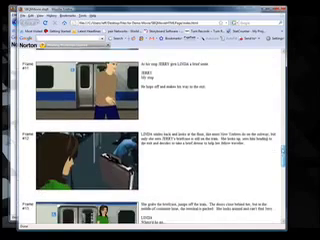
{"action": "scroll", "coordinate": [160, 140], "scroll_direction": "down", "scroll_amount": 3}
{"action": "scroll", "coordinate": [160, 140], "scroll_direction": "down", "scroll_amount": 2}
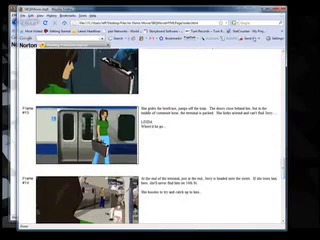